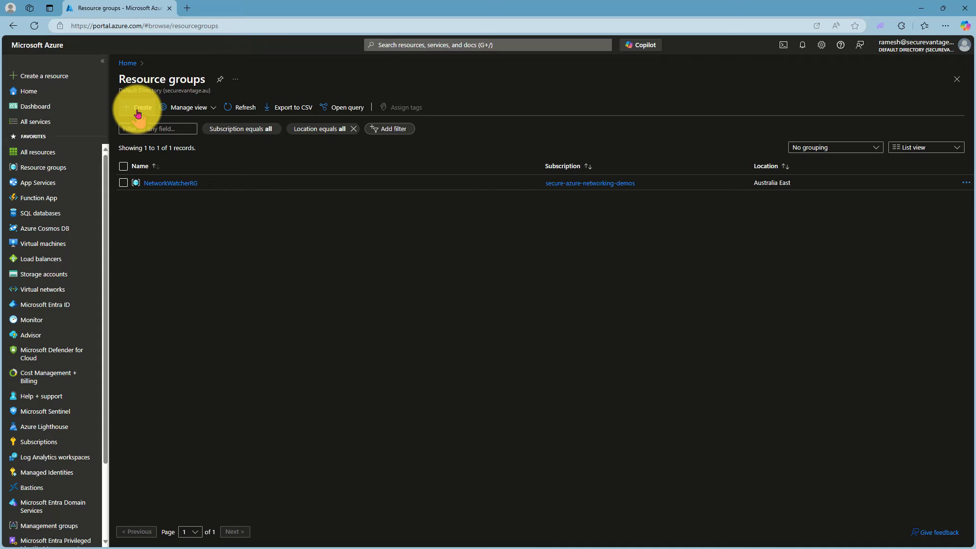
Create a resource group named rg-my-virtual-wan in the (Asia Pacific) Australia East region
{"action": "left_click", "coordinate": [138, 110]}
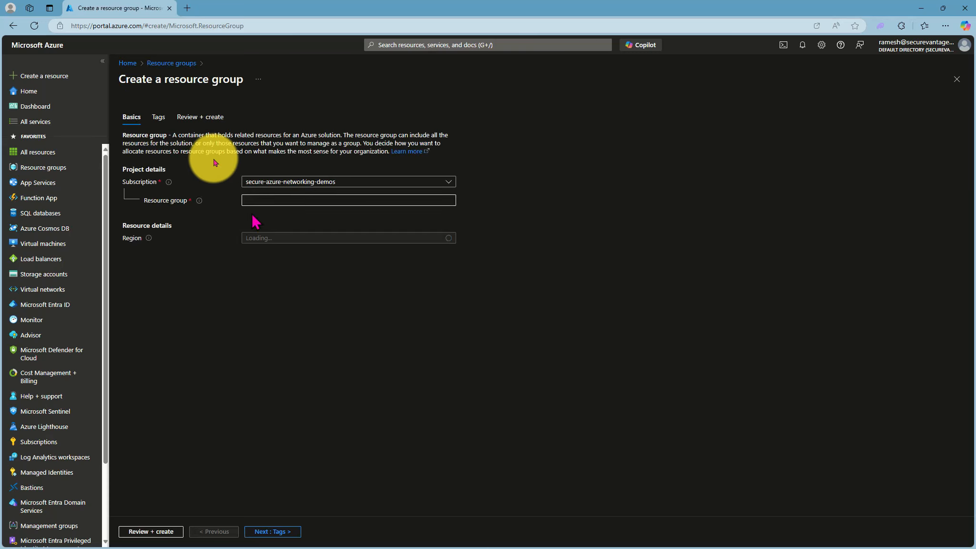
{"action": "left_click", "coordinate": [262, 201]}
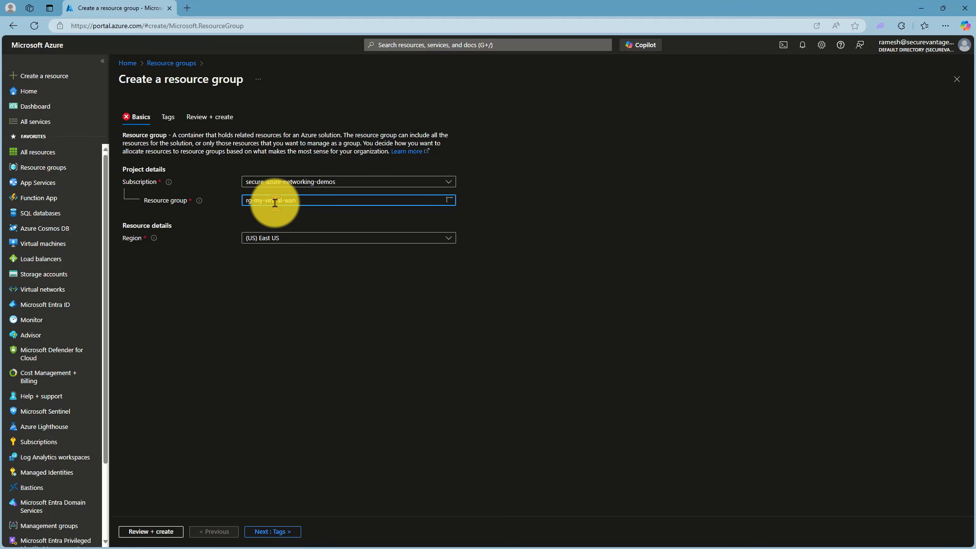
{"action": "left_click", "coordinate": [279, 239]}
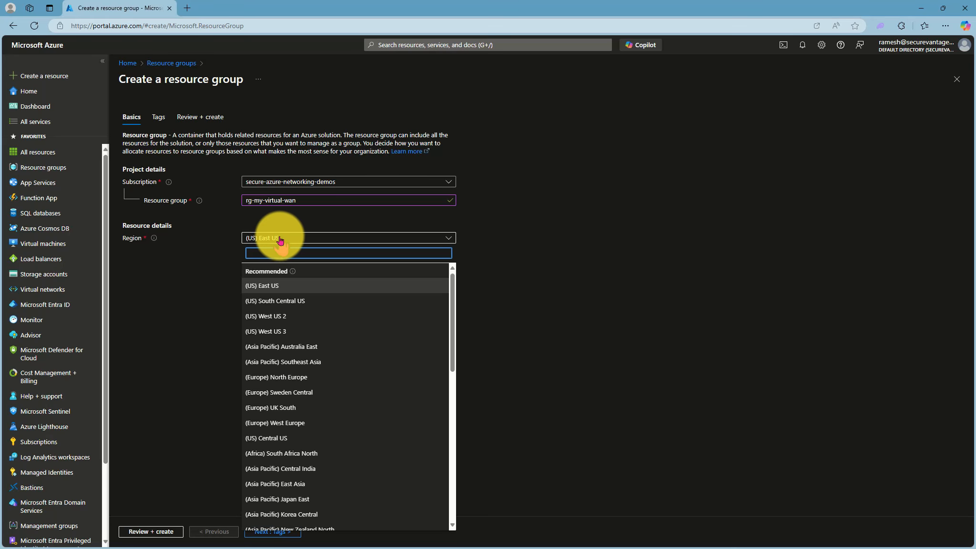
{"action": "left_click", "coordinate": [280, 346]}
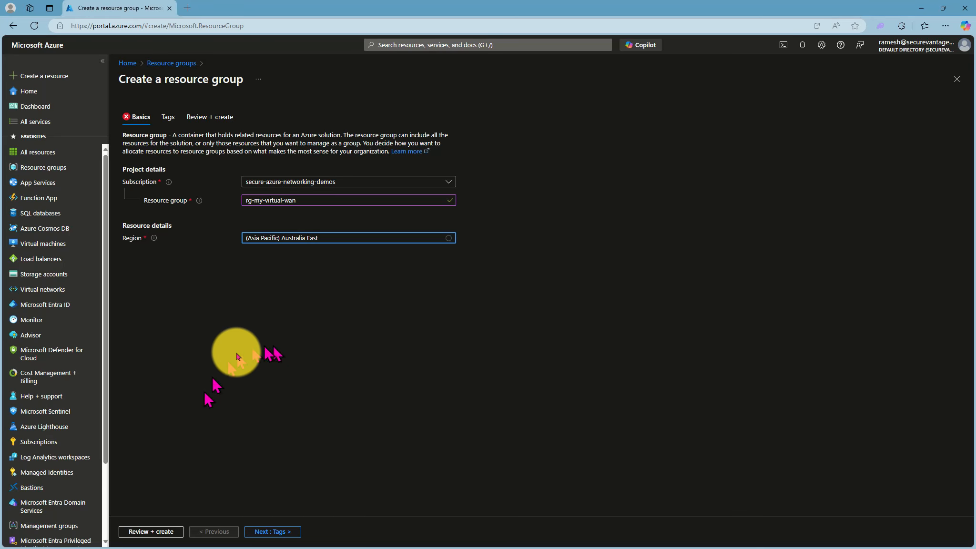
{"action": "left_click", "coordinate": [143, 532]}
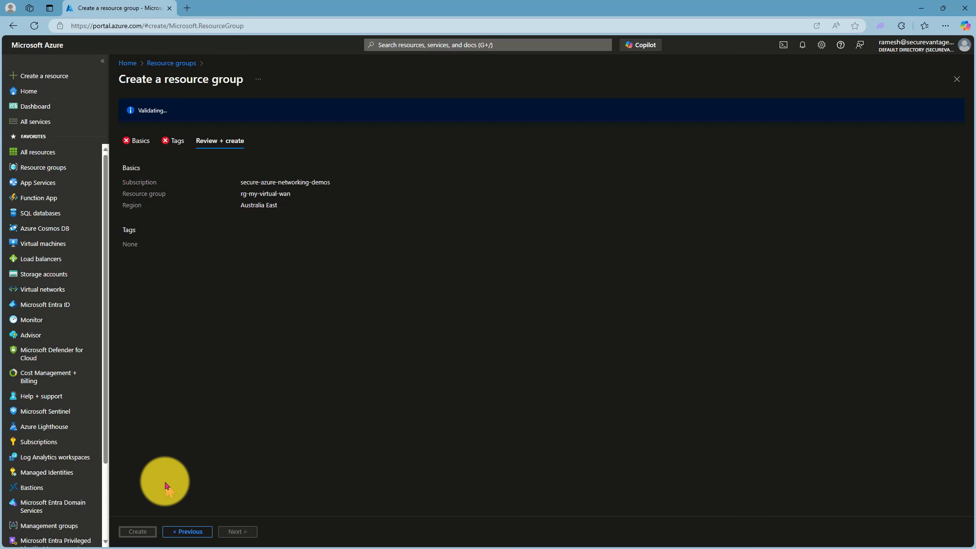
{"action": "left_click", "coordinate": [133, 532]}
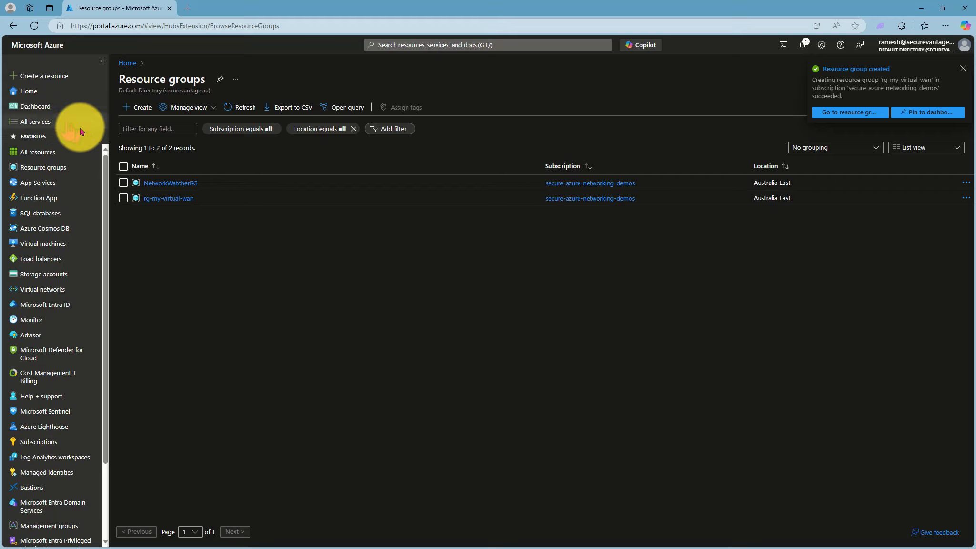
Find the Virtual WANs service by searching for "Virtual WAN" and start creating a new WAN
{"action": "left_click", "coordinate": [396, 44]}
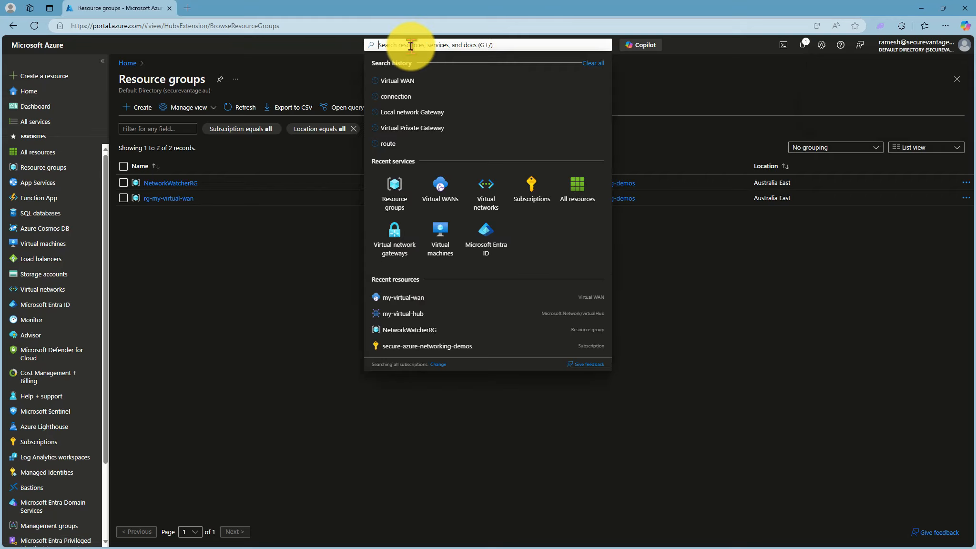
{"action": "type", "text": "Virtual WA"}
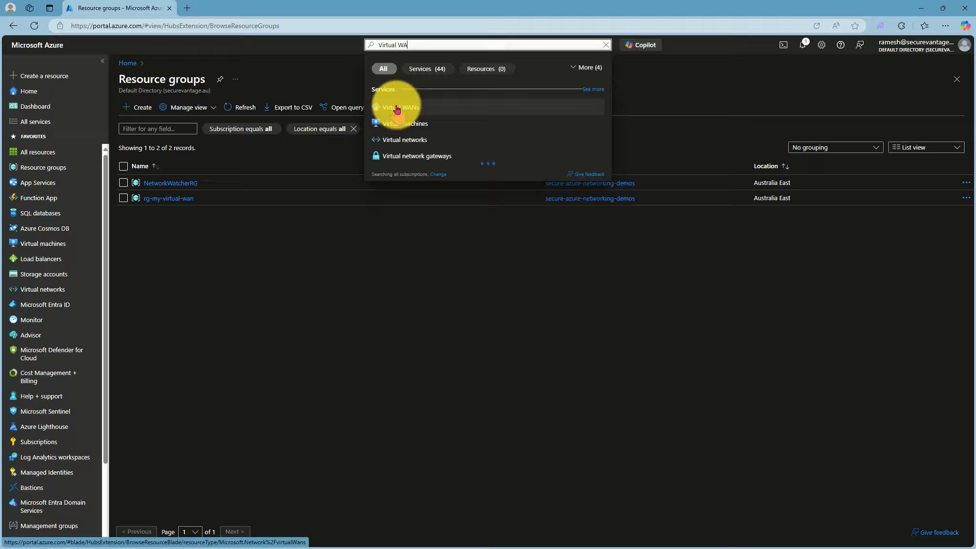
{"action": "left_click", "coordinate": [397, 108]}
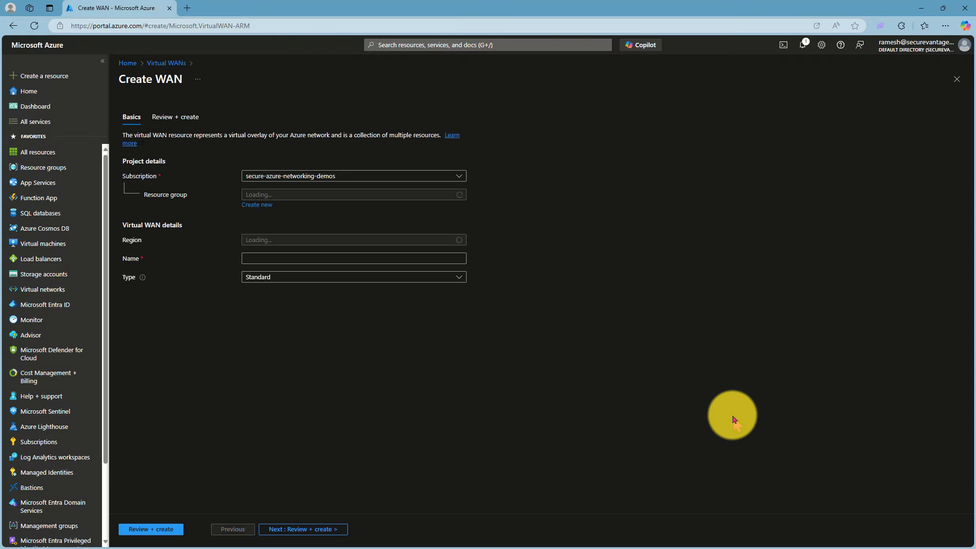
Assign the new WAN to resource group rg-my-virtual-wan and name it my-virtual-wan
{"action": "left_click", "coordinate": [327, 196]}
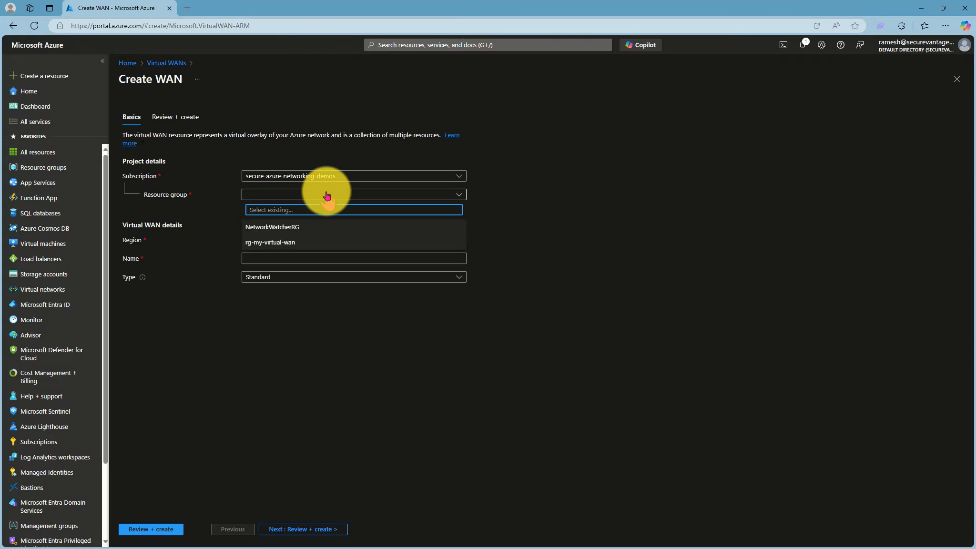
{"action": "left_click", "coordinate": [270, 242]}
{"action": "left_click", "coordinate": [270, 259]}
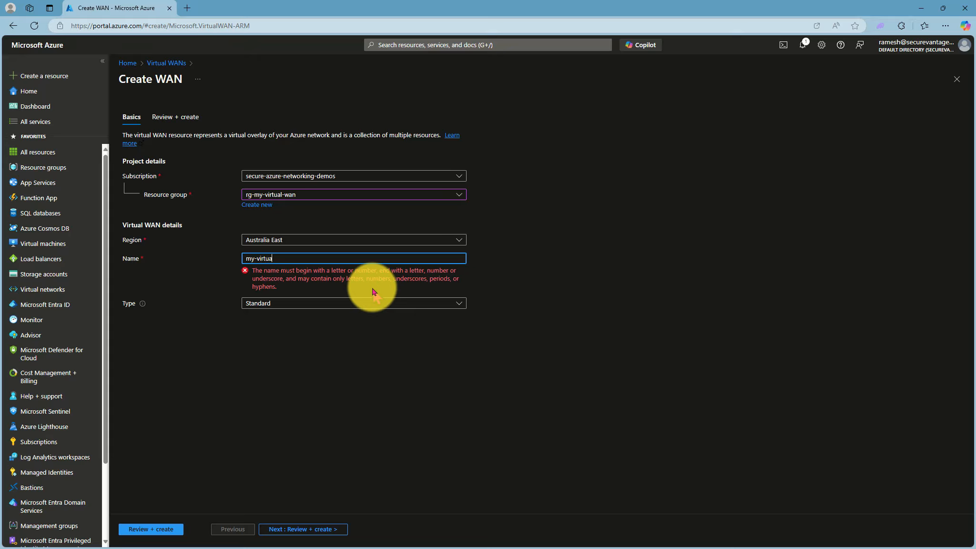
{"action": "type", "text": "my-virtual-wan"}
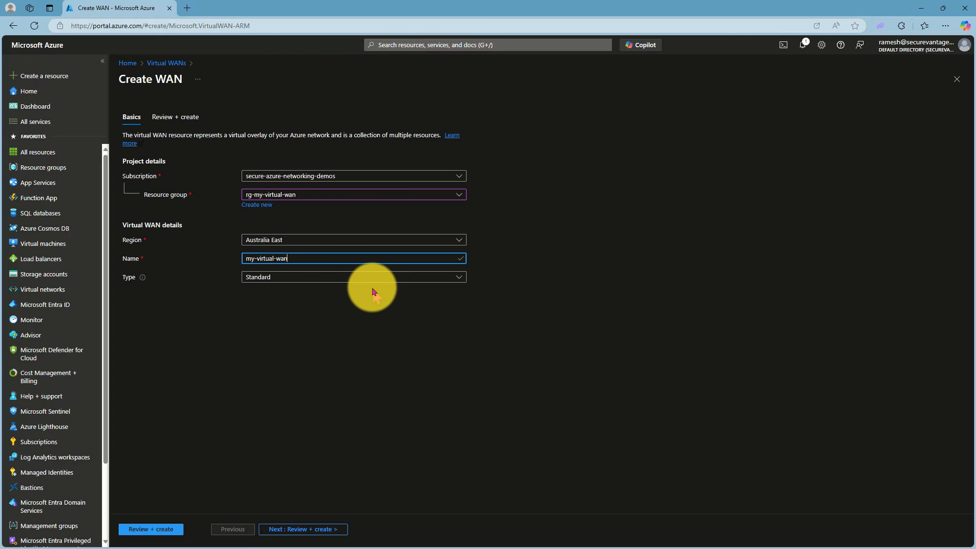
Choose the Standard type for the virtual WAN, then validate and deploy it
{"action": "left_click", "coordinate": [275, 278]}
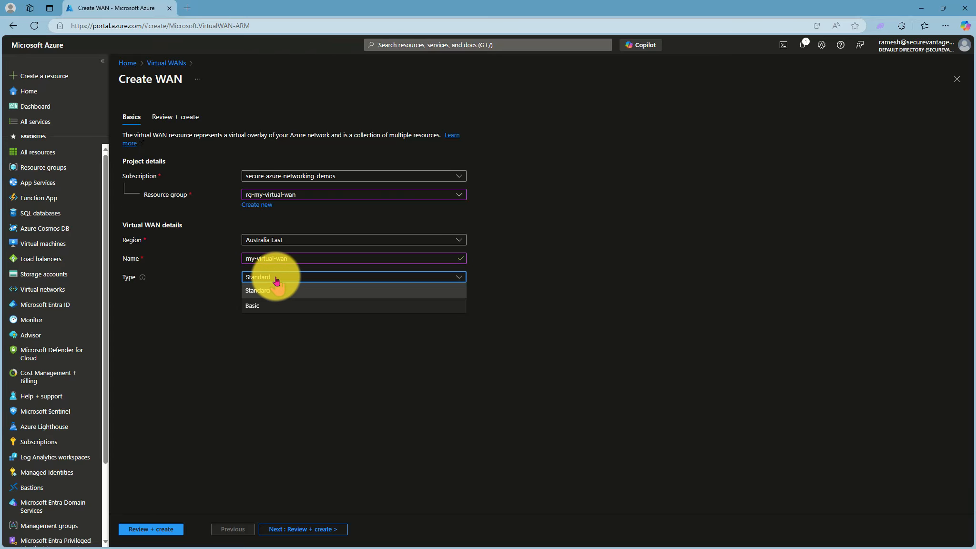
{"action": "left_click", "coordinate": [249, 299]}
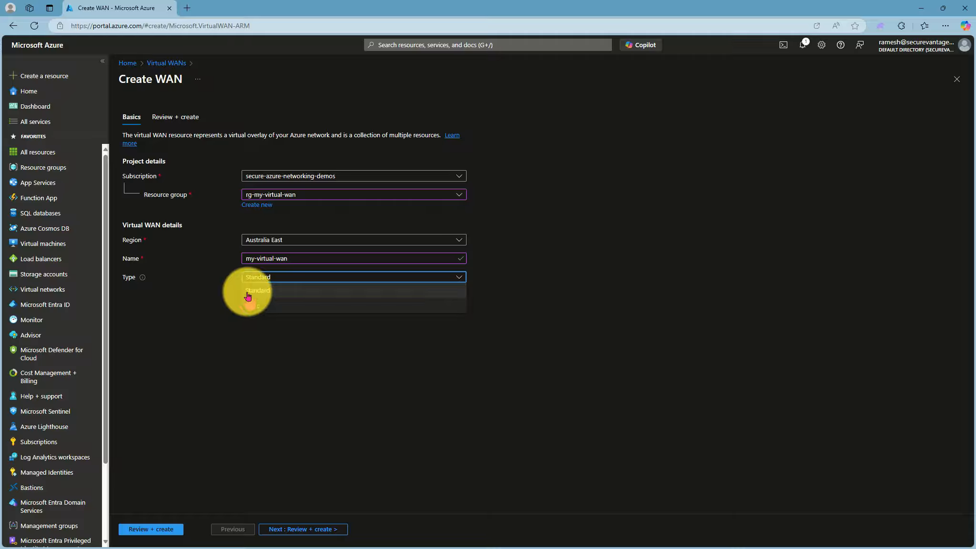
{"action": "left_click", "coordinate": [247, 292]}
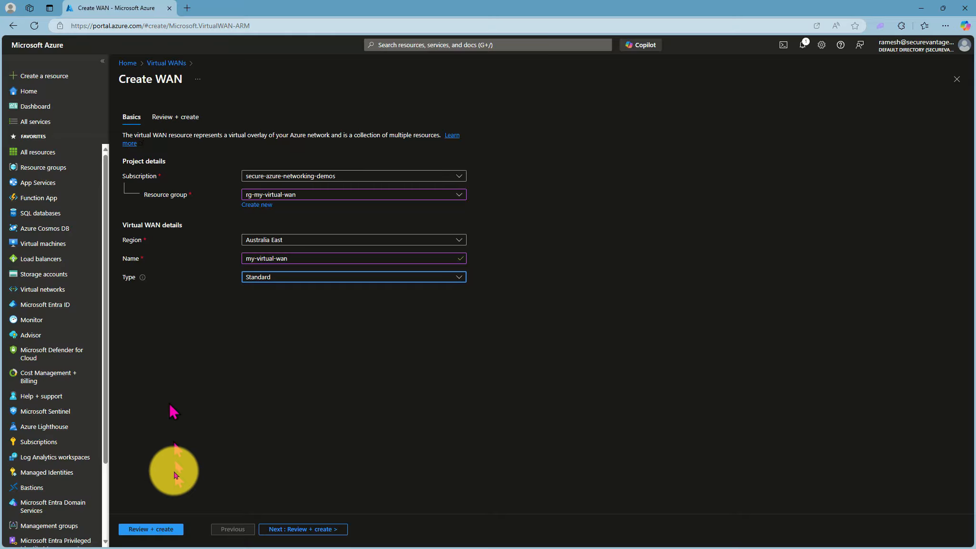
{"action": "left_click", "coordinate": [141, 528]}
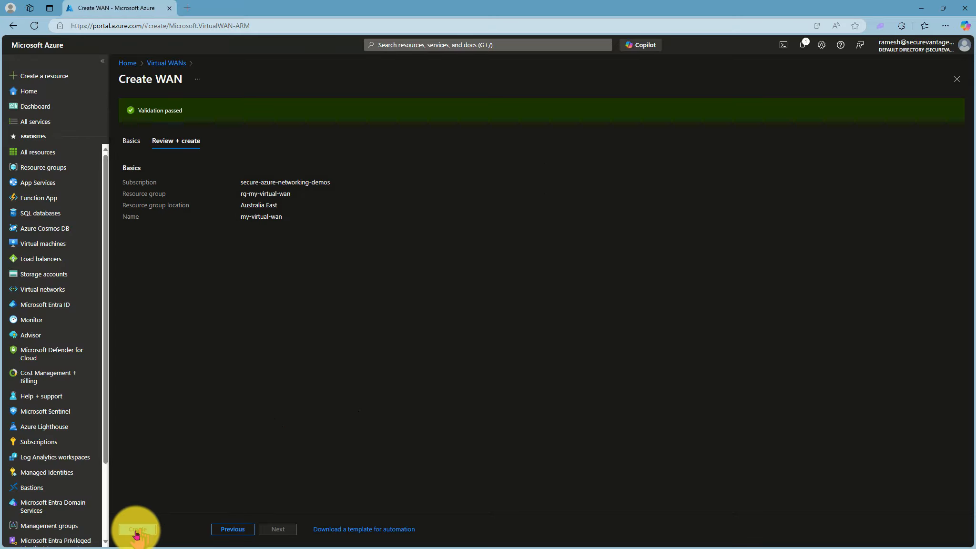
{"action": "left_click", "coordinate": [137, 530]}
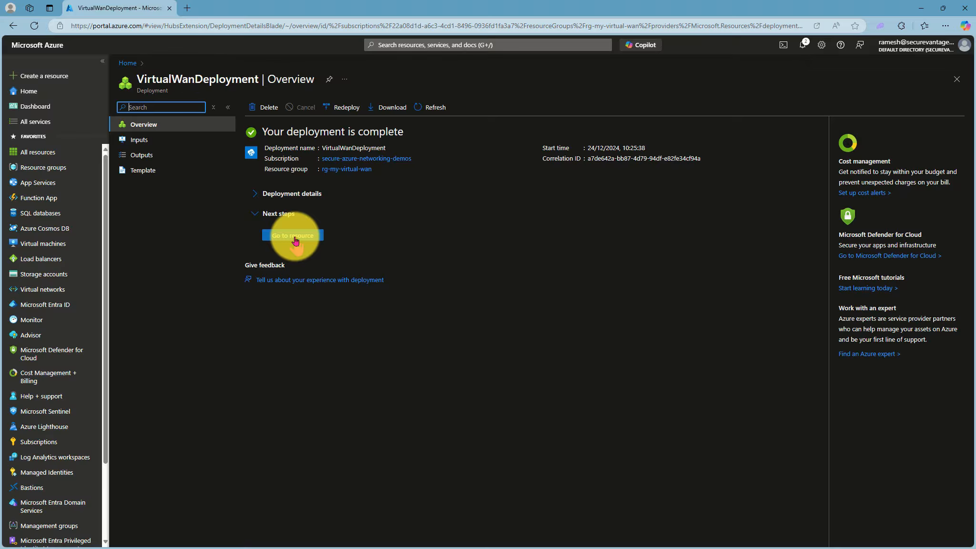
Open the deployed my-virtual-wan resource and examine its configuration, properties and locks
{"action": "left_click", "coordinate": [295, 238]}
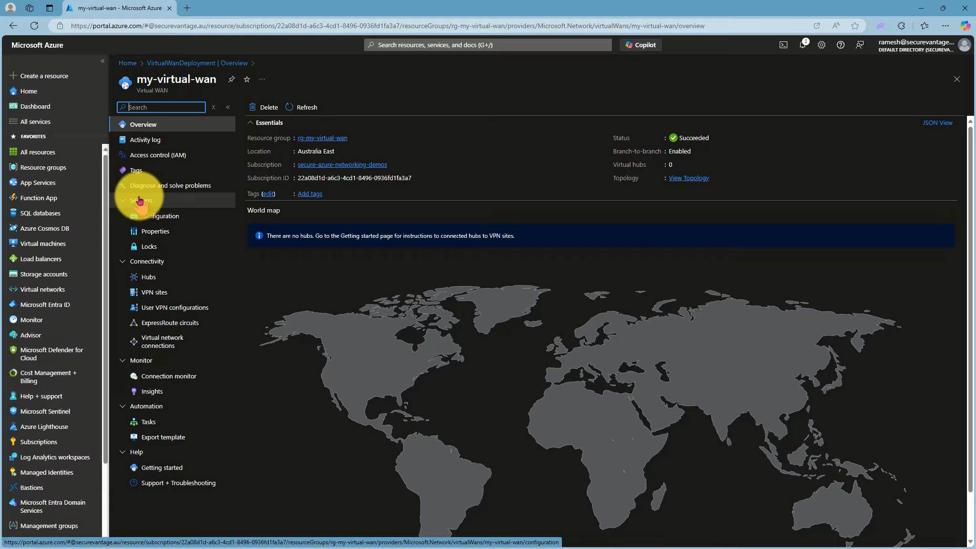
{"action": "left_click", "coordinate": [147, 219]}
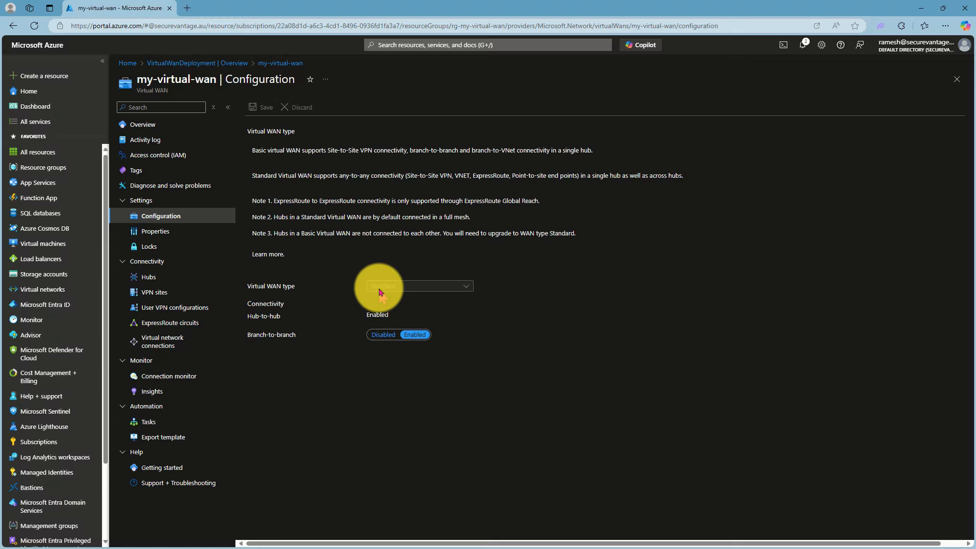
{"action": "left_click", "coordinate": [163, 232]}
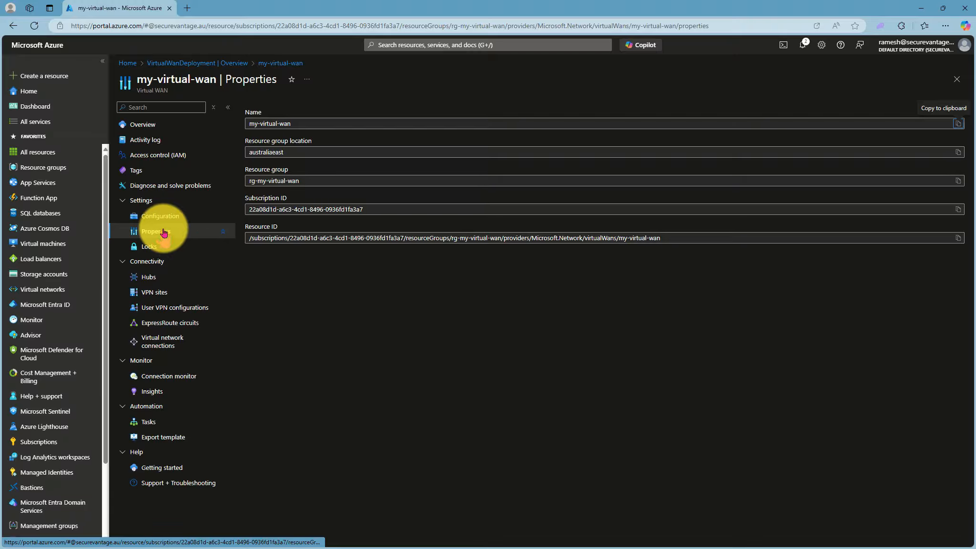
{"action": "left_click", "coordinate": [152, 247]}
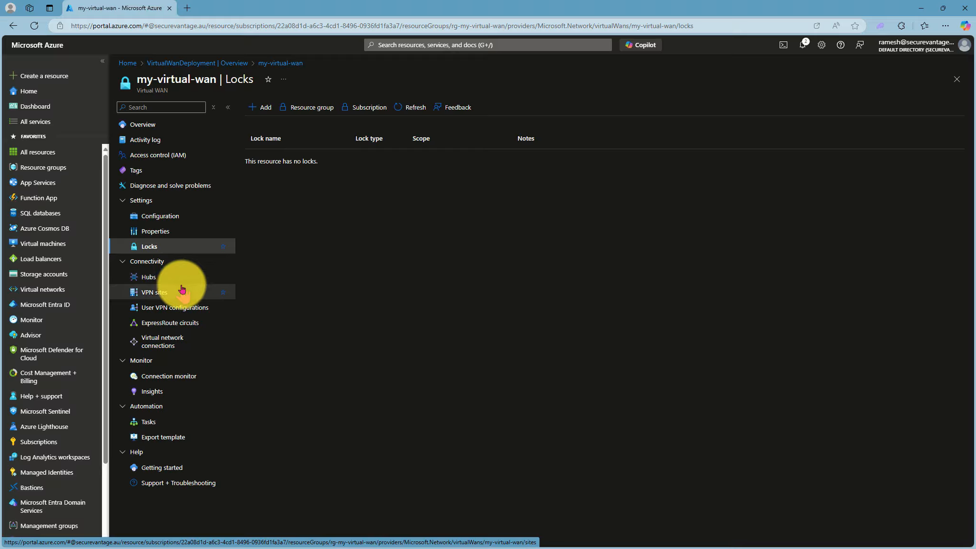
Start a new hub in my-virtual-wan, named my-virtual-wan-hub with private address space 10.10.0.0/20
{"action": "left_click", "coordinate": [166, 283]}
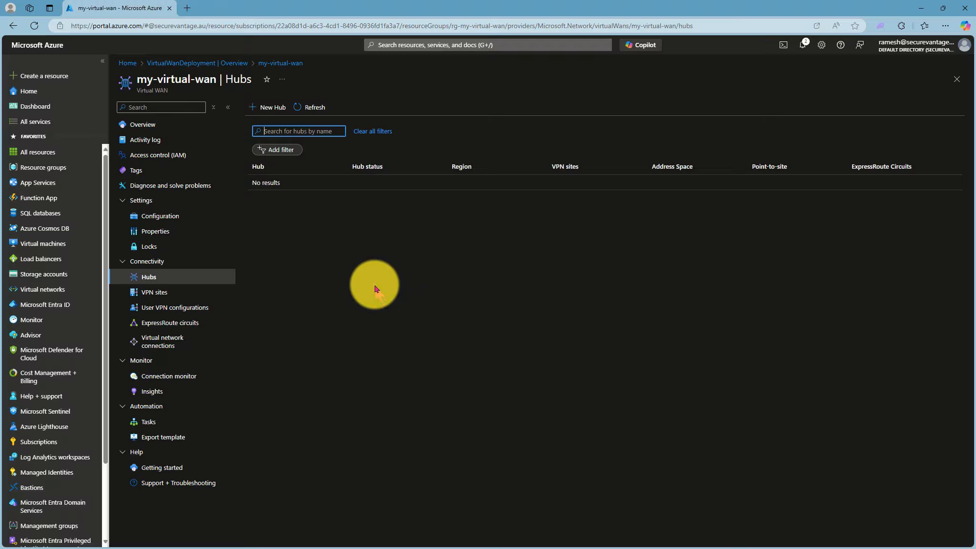
{"action": "left_click", "coordinate": [261, 106]}
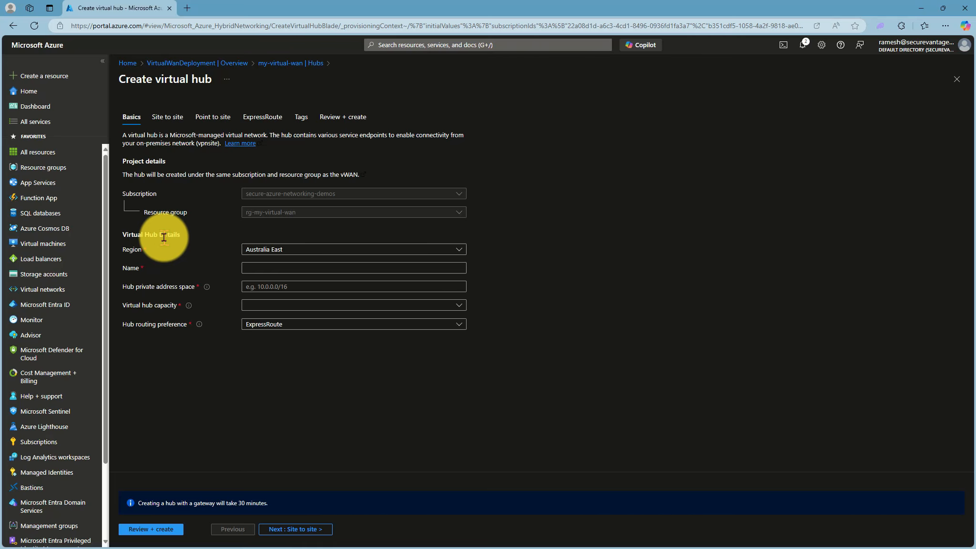
{"action": "left_click", "coordinate": [267, 270]}
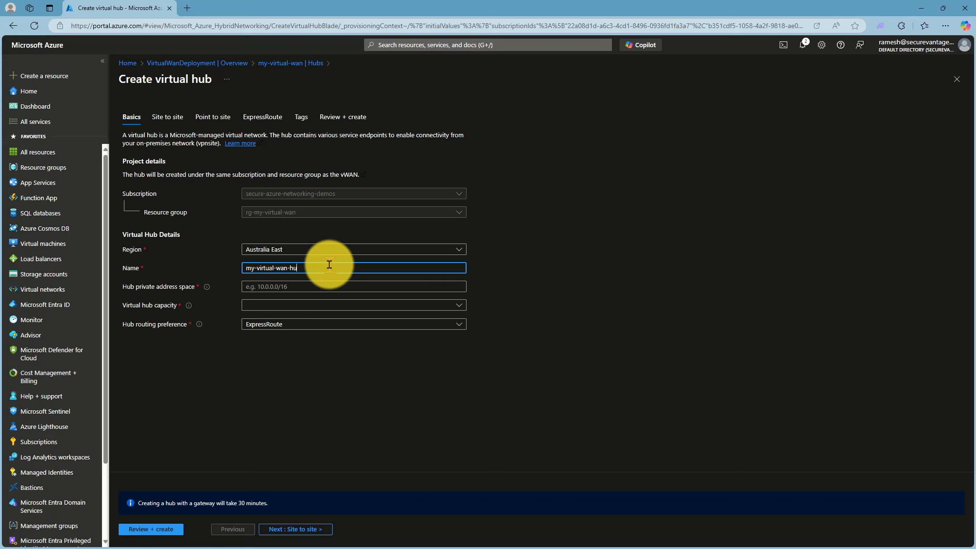
{"action": "left_click", "coordinate": [284, 286]}
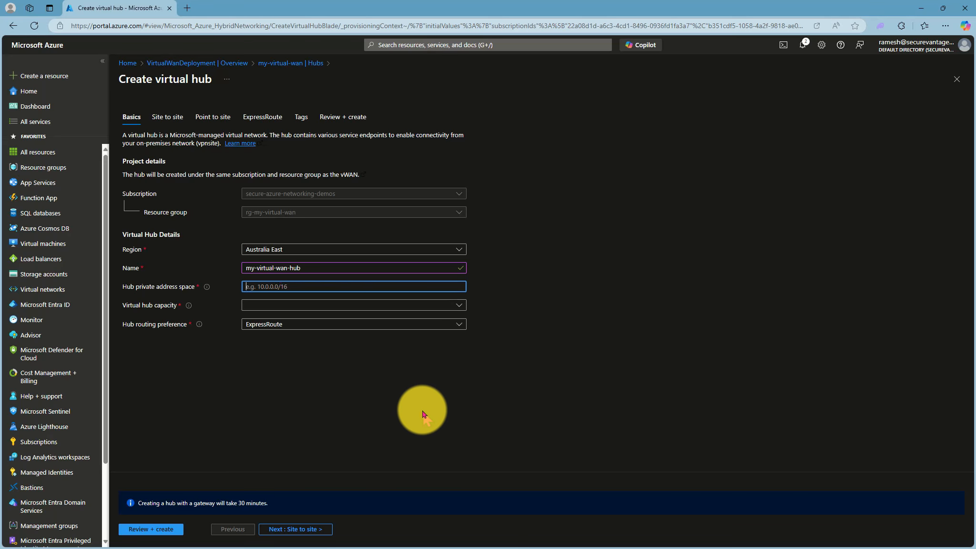
{"action": "type", "text": "10.10.0.0/20"}
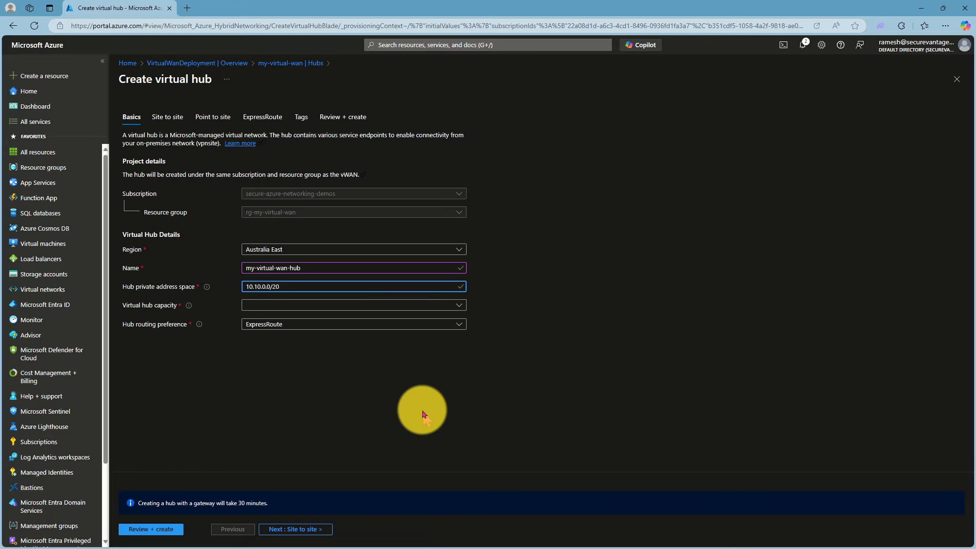
Set the hub capacity to 2 Routing Infrastructure Units, 3 Gbps Router, Supports 2000 VMs, and the routing preference to VPN
{"action": "left_click", "coordinate": [273, 305]}
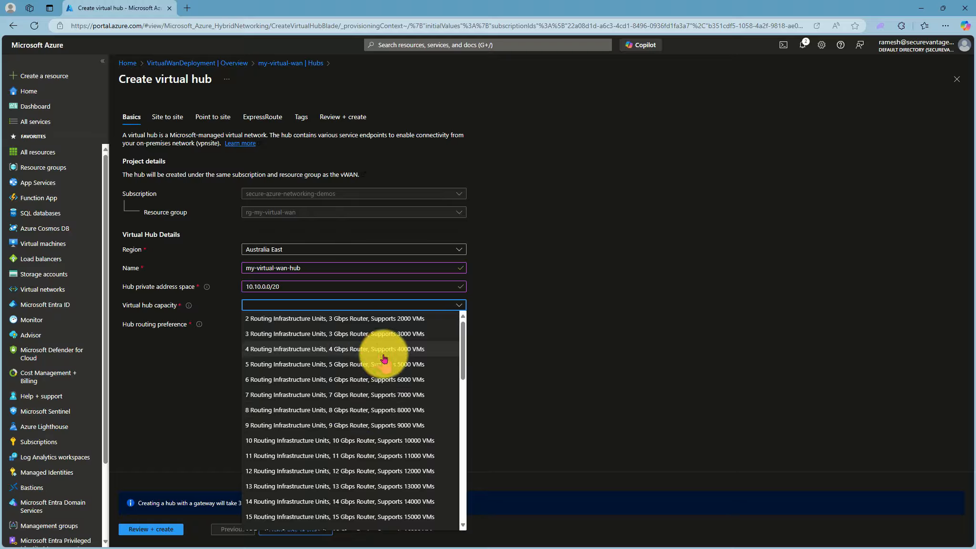
{"action": "left_click", "coordinate": [346, 323]}
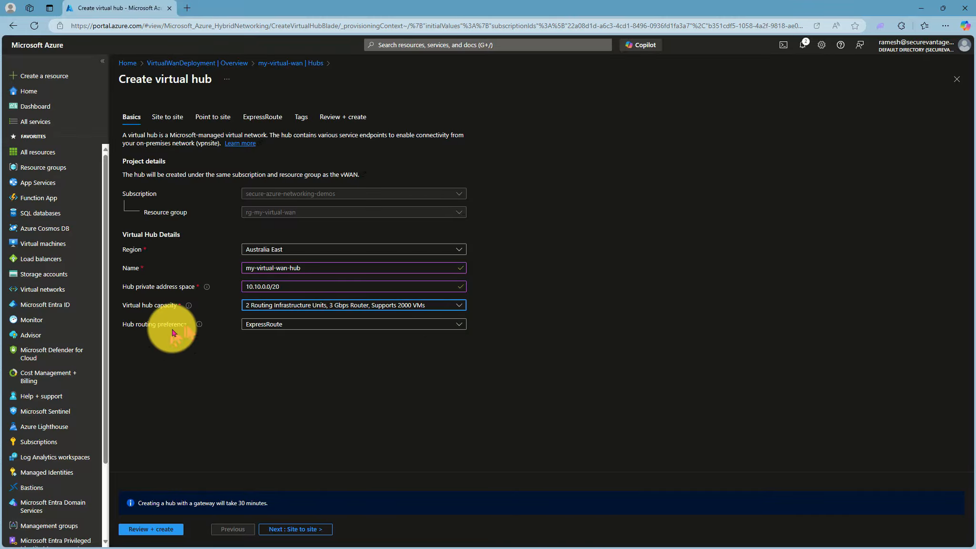
{"action": "mouse_move", "coordinate": [197, 325]}
{"action": "left_click", "coordinate": [299, 324]}
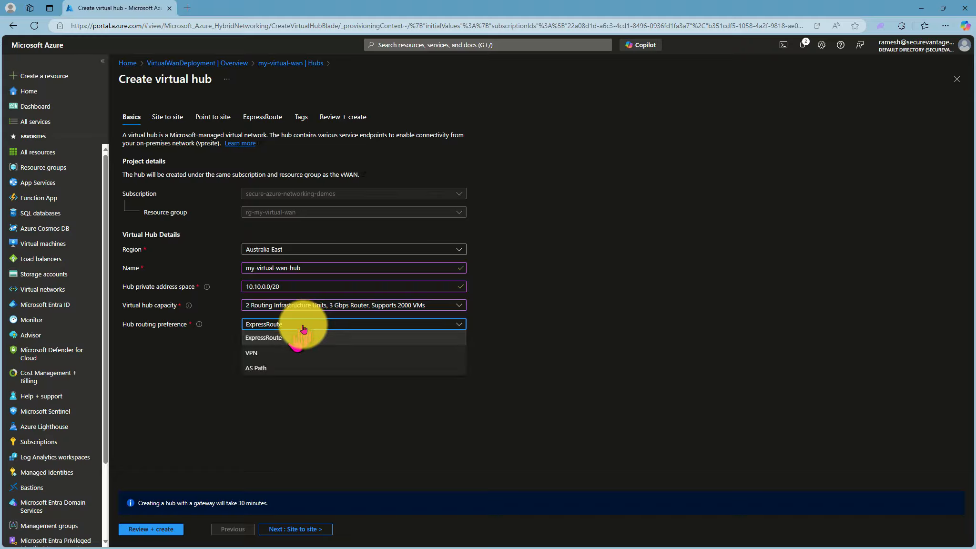
{"action": "left_click", "coordinate": [259, 355]}
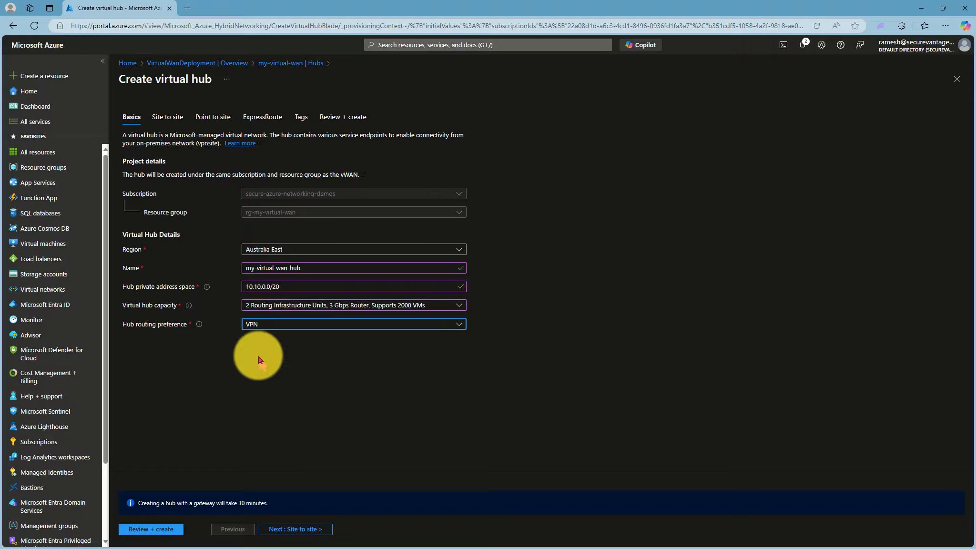
{"action": "left_click", "coordinate": [267, 324]}
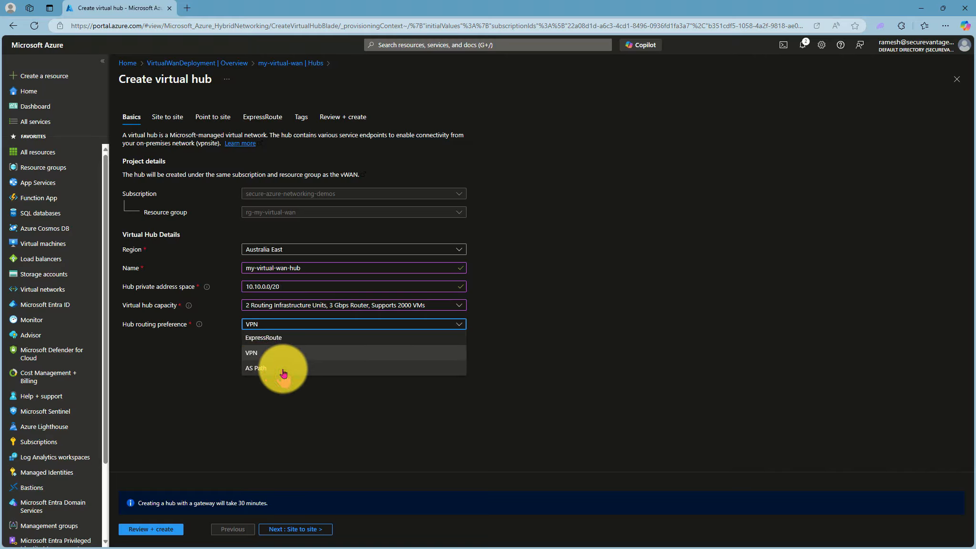
{"action": "left_click", "coordinate": [257, 352]}
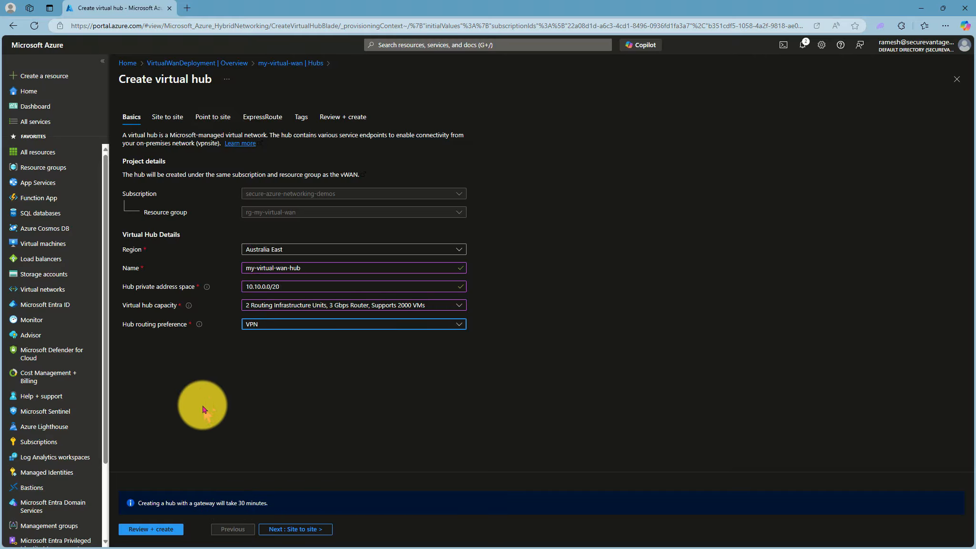
Validate the virtual hub's settings and deploy the hub
{"action": "left_click", "coordinate": [212, 416]}
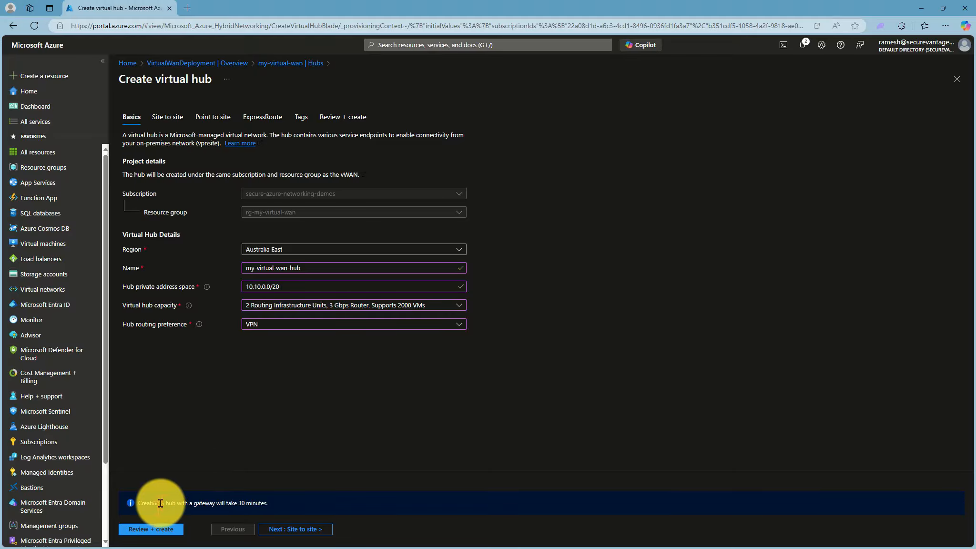
{"action": "left_click", "coordinate": [145, 531]}
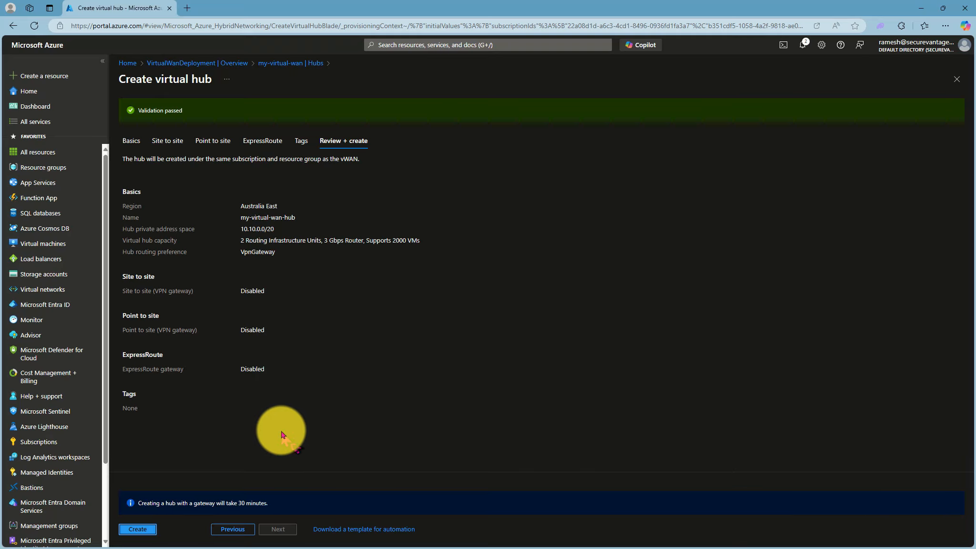
{"action": "left_click", "coordinate": [138, 530]}
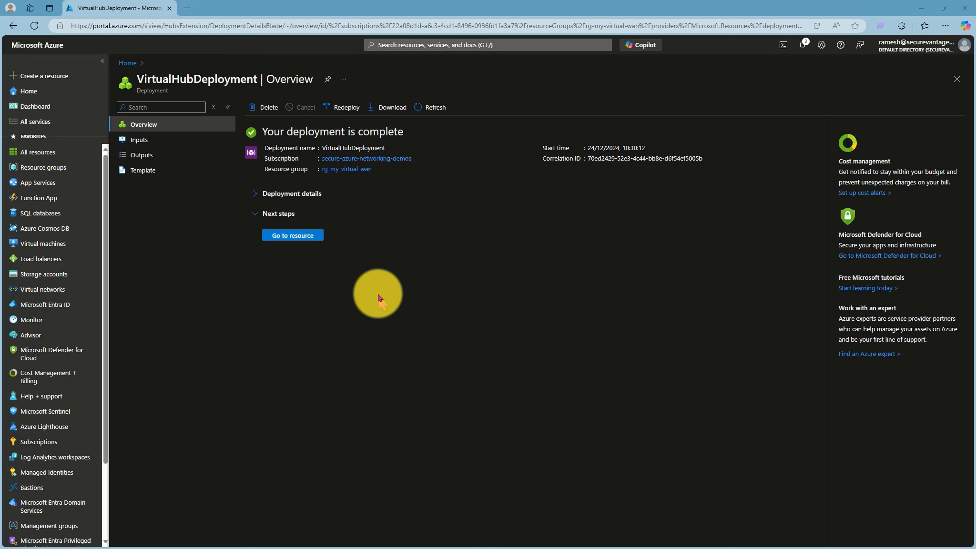
Examine the deployed my-virtual-wan-hub: its resource properties, its entry among the hubs of my-virtual-wan, and its virtual hub overview
{"action": "left_click", "coordinate": [286, 235]}
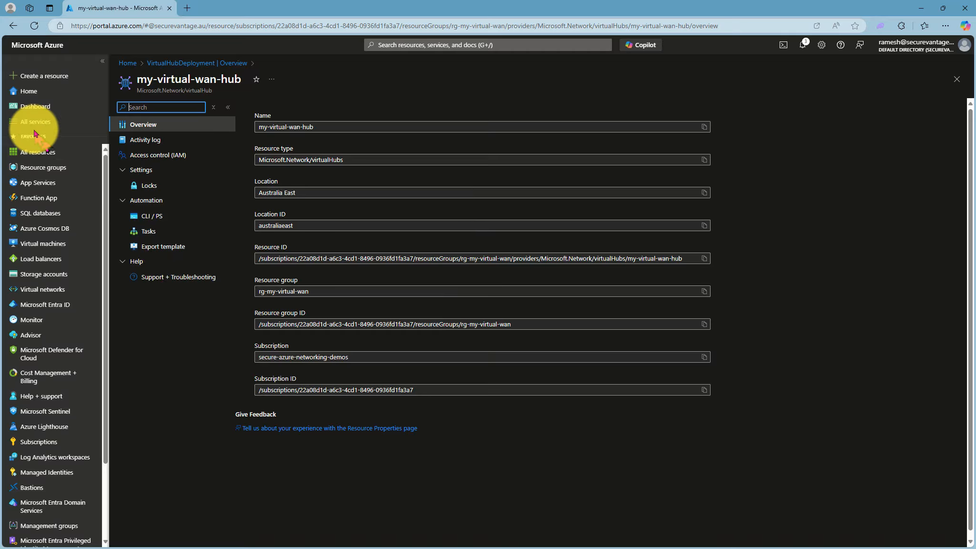
{"action": "left_click", "coordinate": [26, 95]}
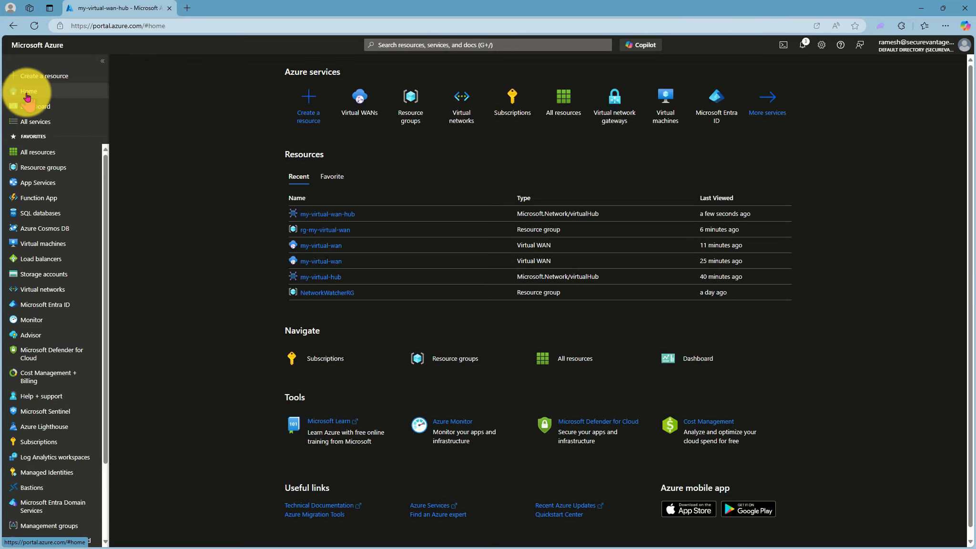
{"action": "left_click", "coordinate": [366, 110]}
{"action": "left_click", "coordinate": [164, 183]}
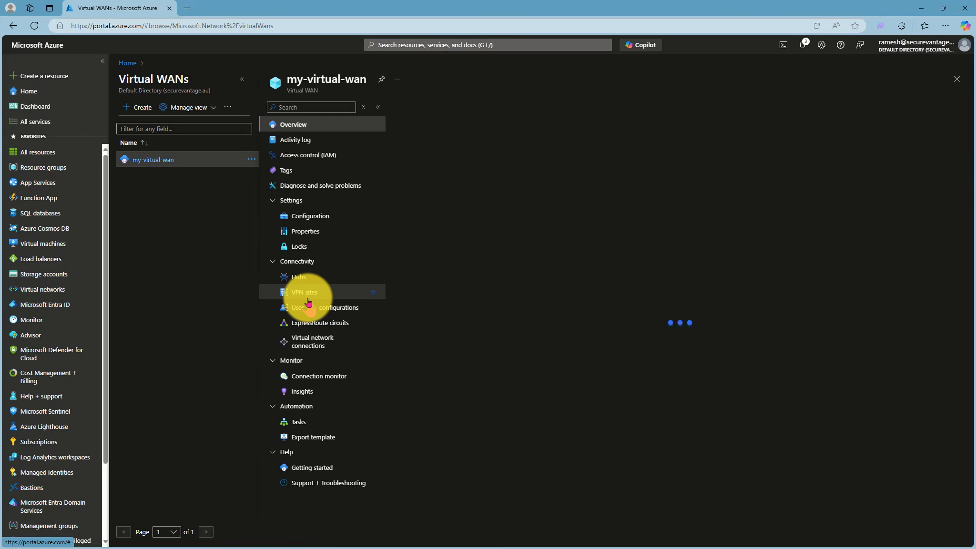
{"action": "left_click", "coordinate": [299, 277]}
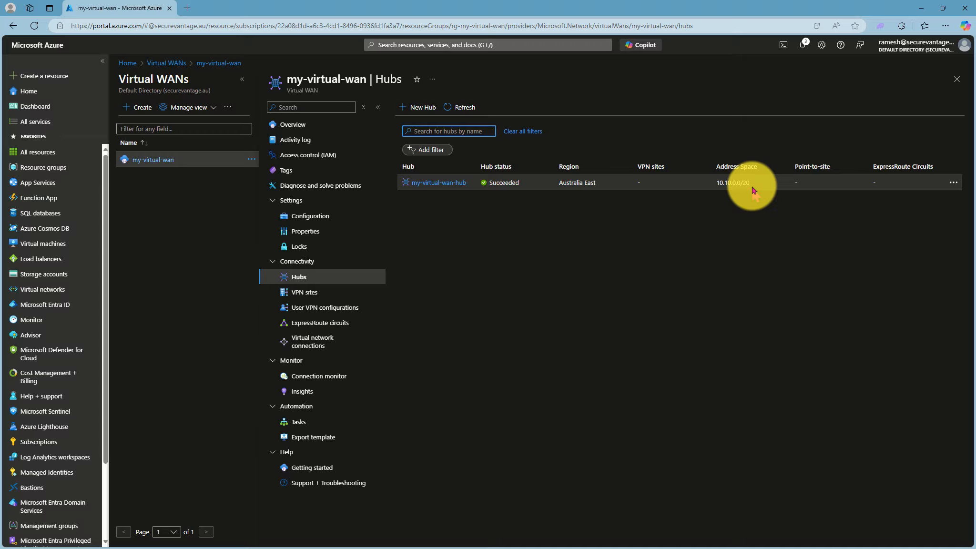
{"action": "left_click", "coordinate": [433, 184]}
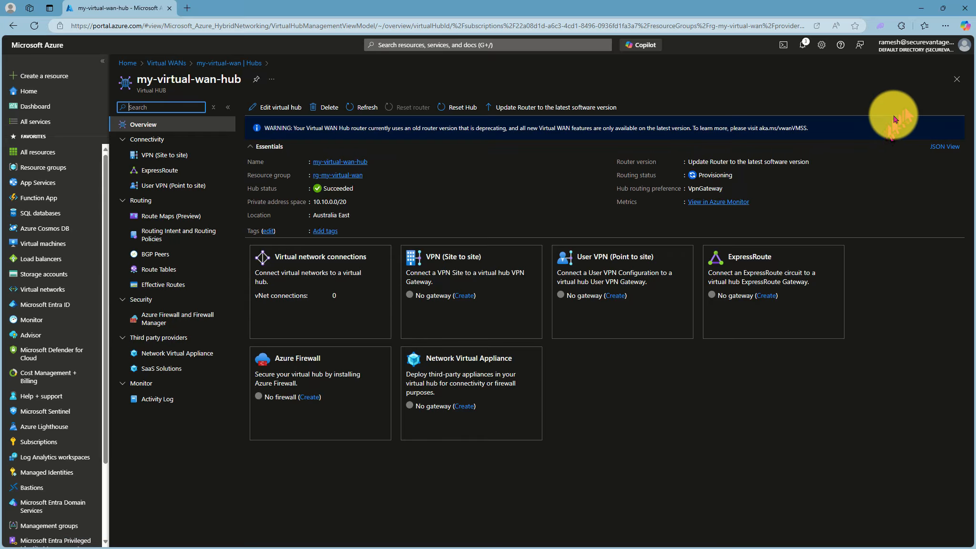
{"action": "left_click", "coordinate": [963, 78]}
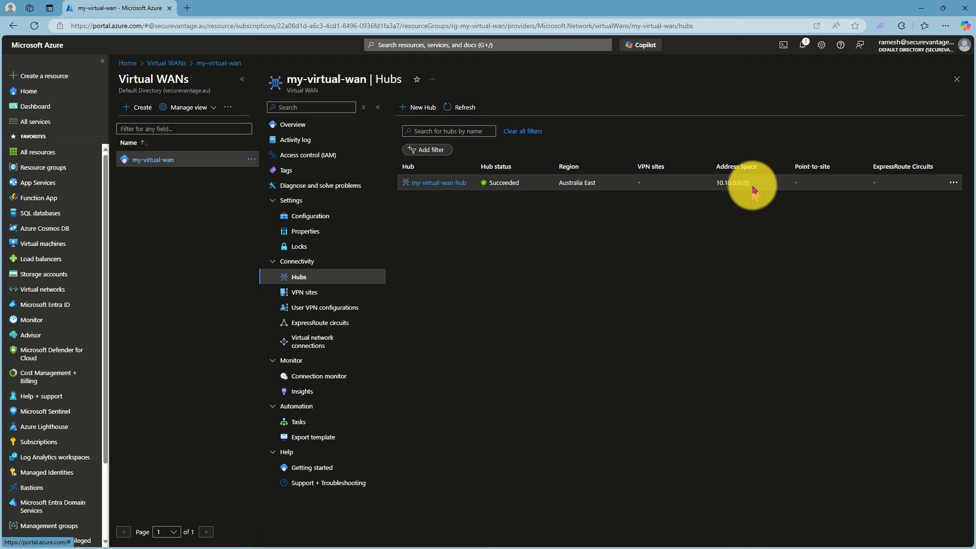
Check the list of virtual networks, and return to the hubs of my-virtual-wan
{"action": "left_click", "coordinate": [47, 292]}
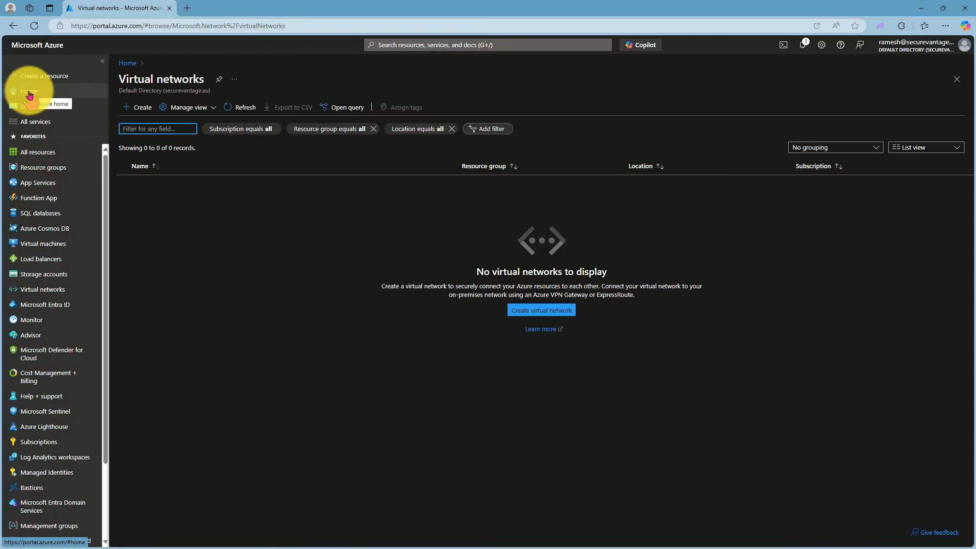
{"action": "left_click", "coordinate": [29, 93]}
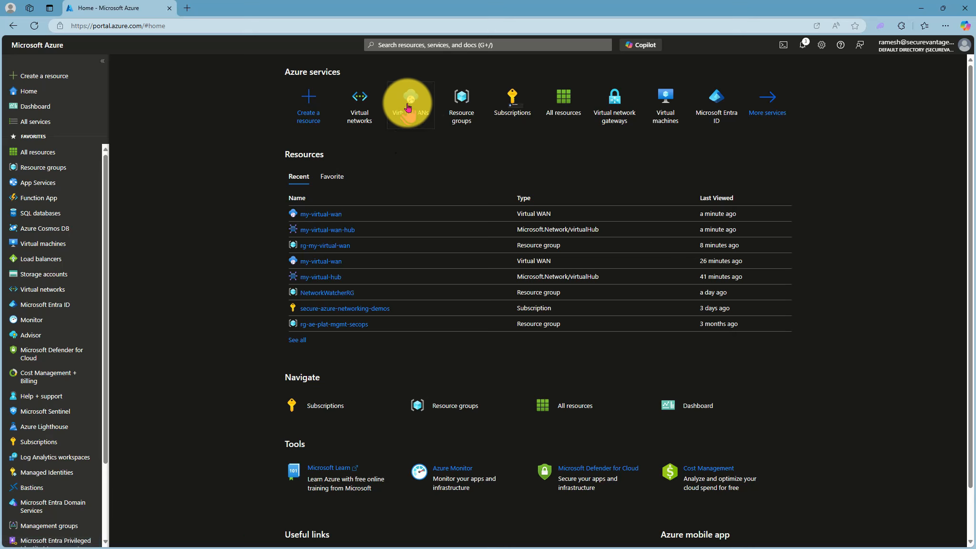
{"action": "left_click", "coordinate": [408, 107]}
{"action": "left_click", "coordinate": [163, 183]}
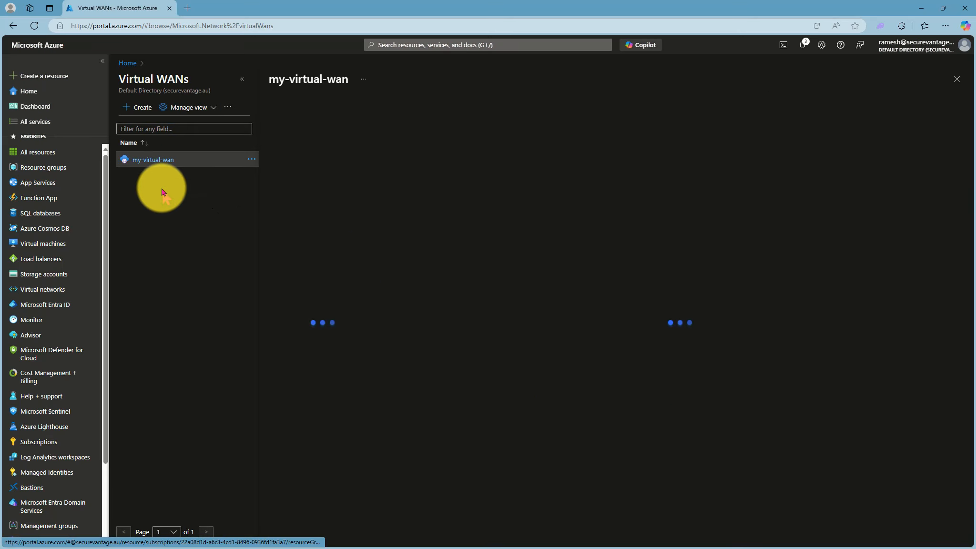
{"action": "left_click", "coordinate": [299, 277]}
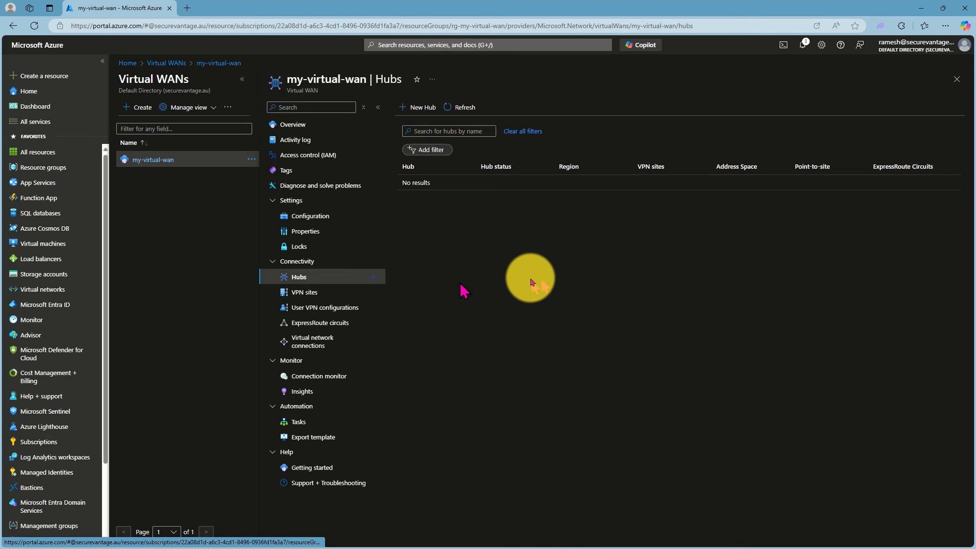